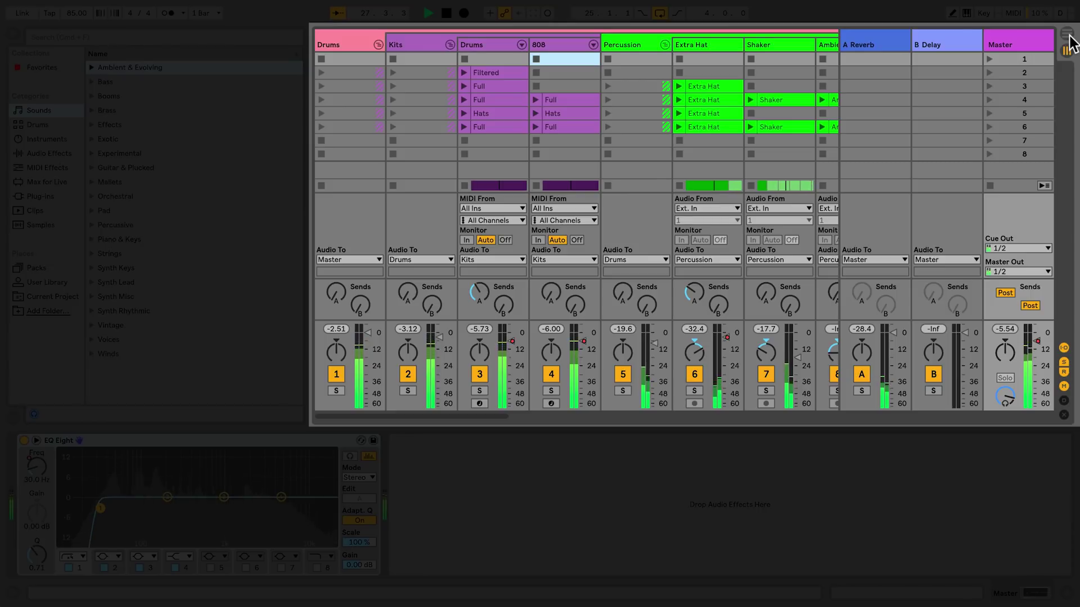
Glance at the Arrangement timeline, return to Session View, and hide then reshow the browser
{"action": "left_click", "coordinate": [1067, 35]}
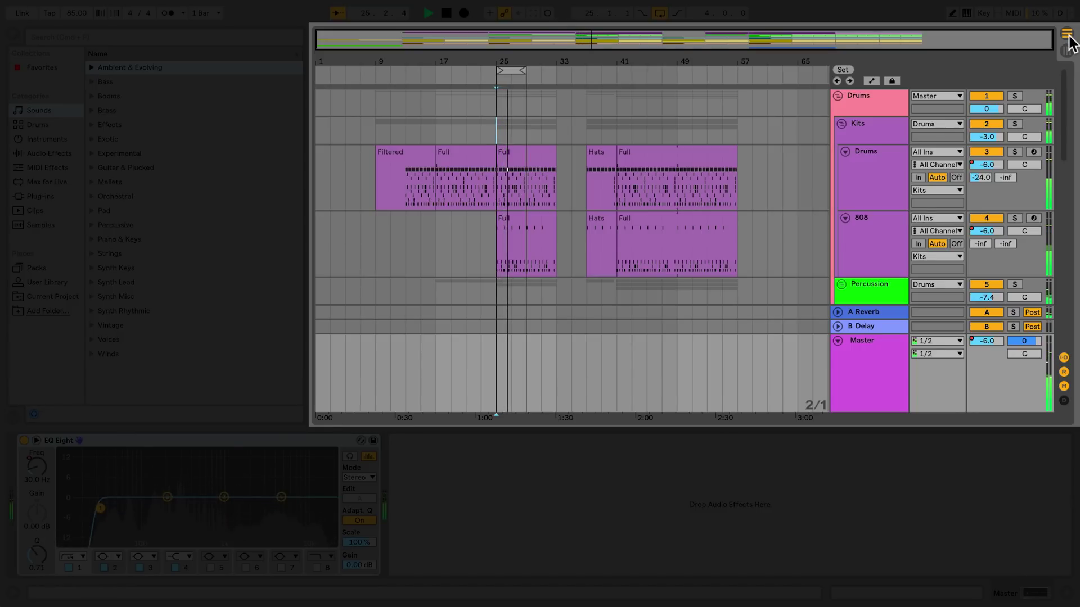
{"action": "key", "text": "Tab"}
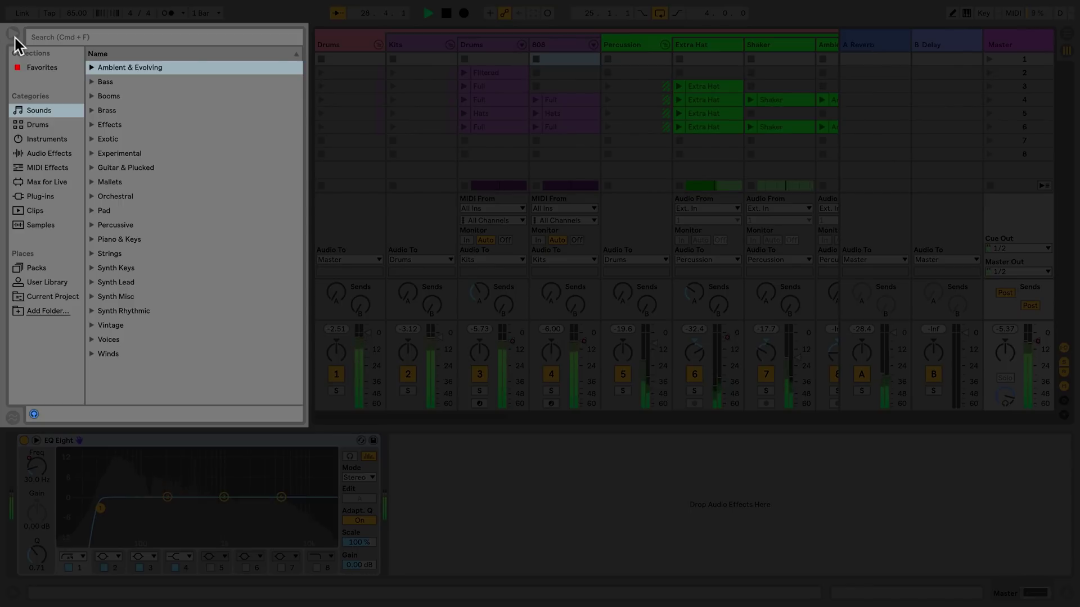
{"action": "left_click", "coordinate": [14, 35]}
{"action": "left_click", "coordinate": [14, 35]}
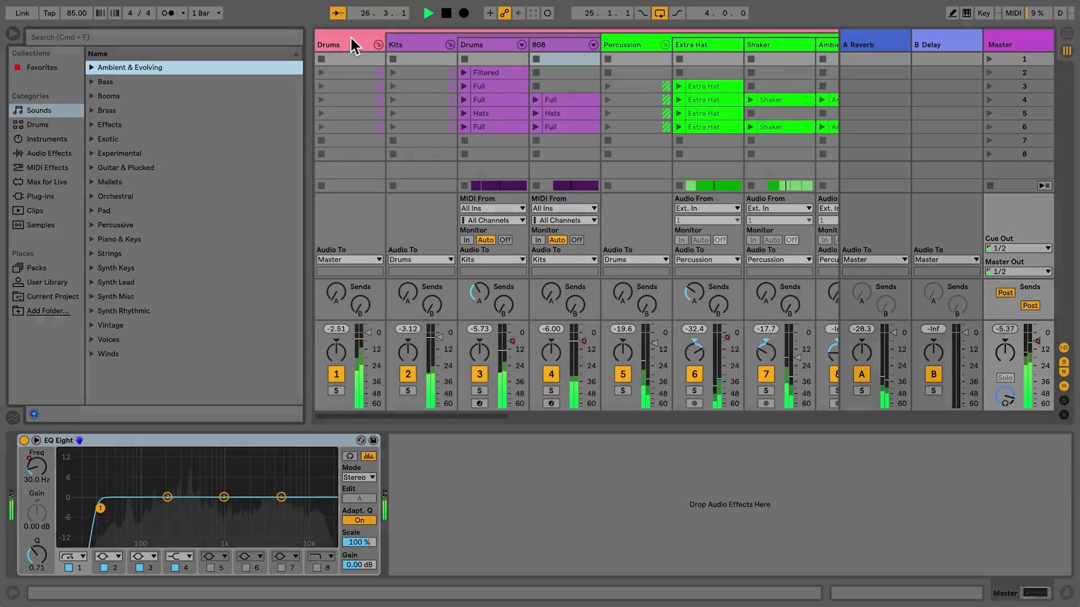
Show the Drums, Kits, Drums, 808, Percussion and Extra Hat device chains in turn
{"action": "left_click", "coordinate": [351, 37]}
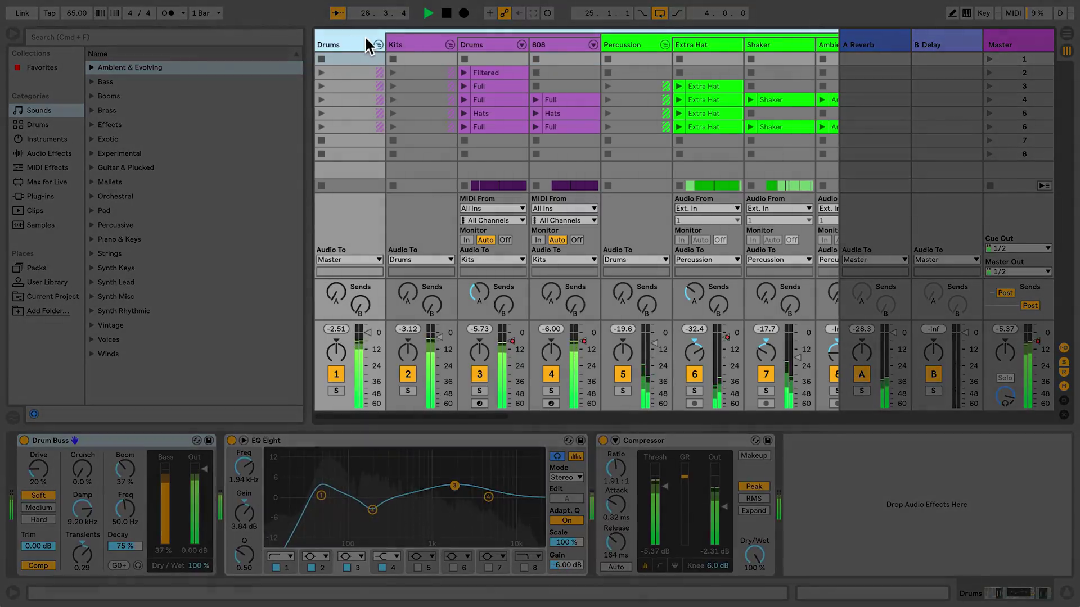
{"action": "left_click", "coordinate": [414, 44]}
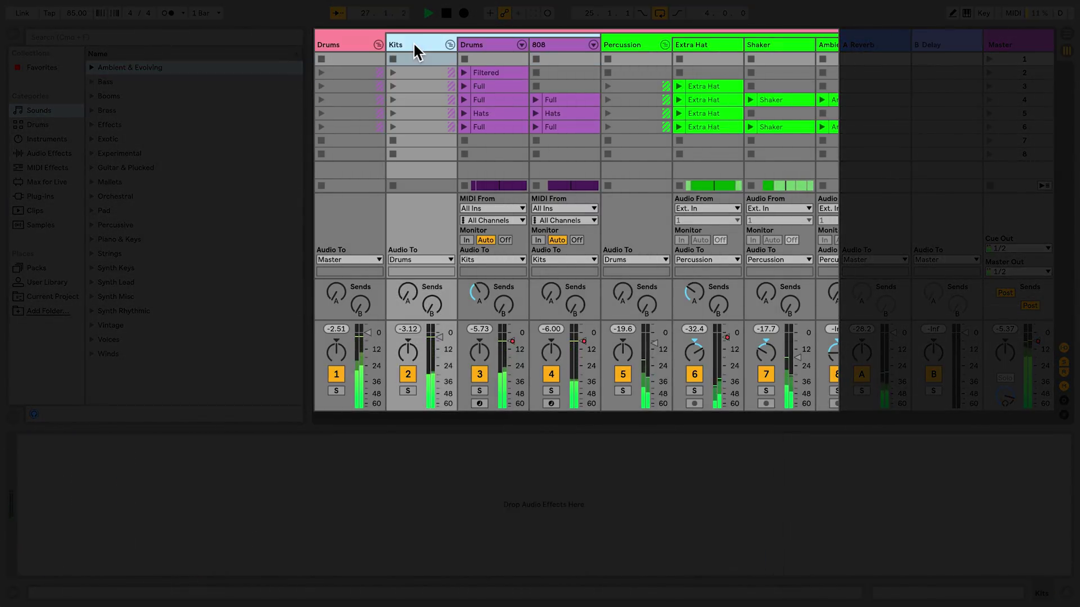
{"action": "left_click", "coordinate": [484, 43]}
{"action": "left_click", "coordinate": [547, 43]}
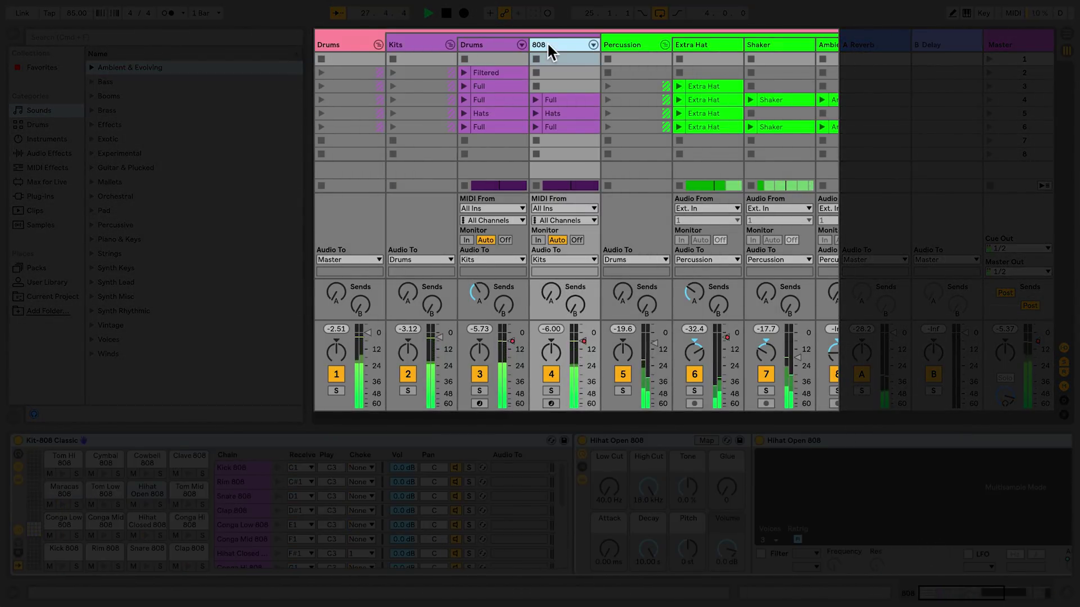
{"action": "left_click", "coordinate": [625, 43]}
{"action": "left_click", "coordinate": [696, 41]}
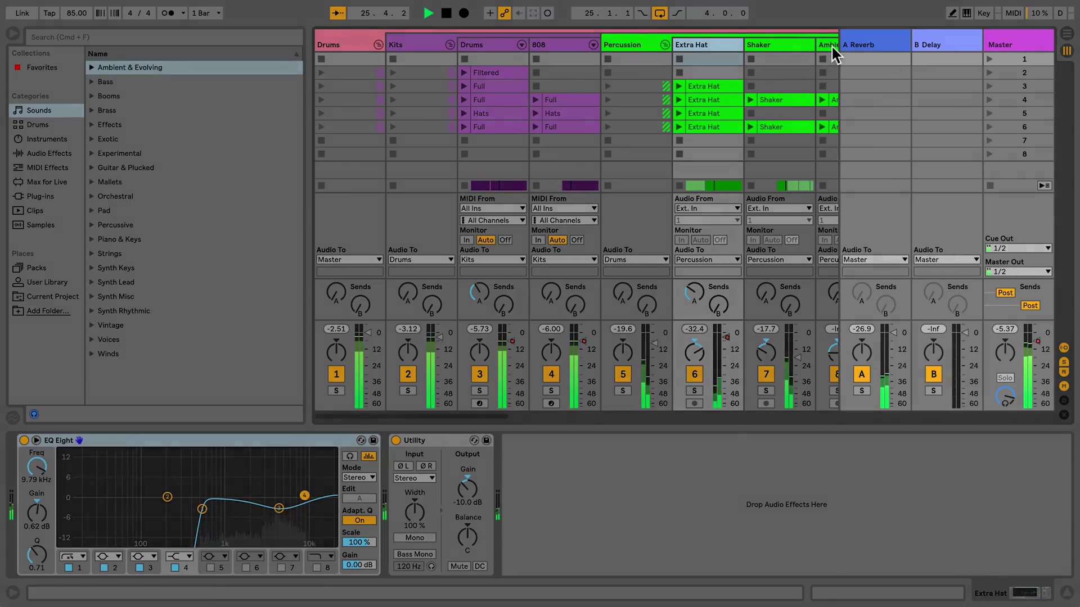
View the A Reverb and B Delay return devices, then the Master's EQ Eight with its 30 Hz low cut
{"action": "left_click", "coordinate": [890, 42]}
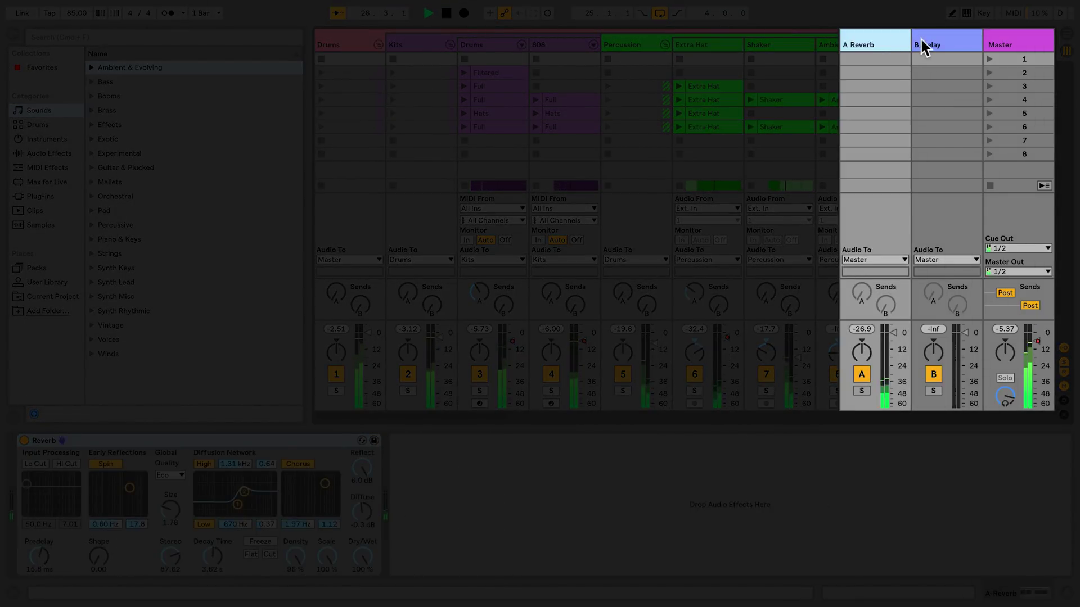
{"action": "left_click", "coordinate": [958, 37]}
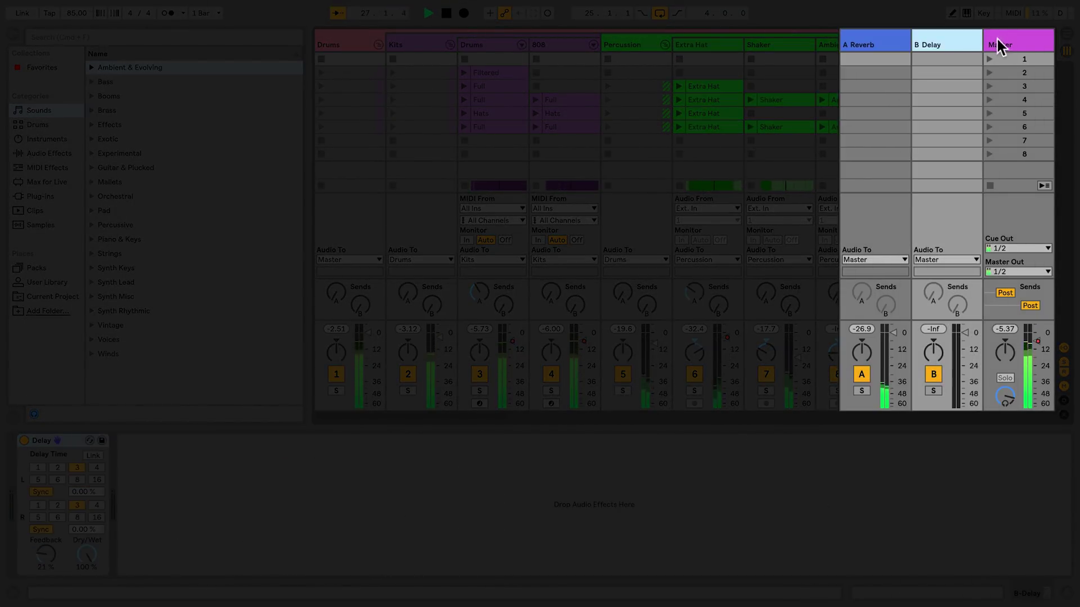
{"action": "left_click", "coordinate": [1030, 36]}
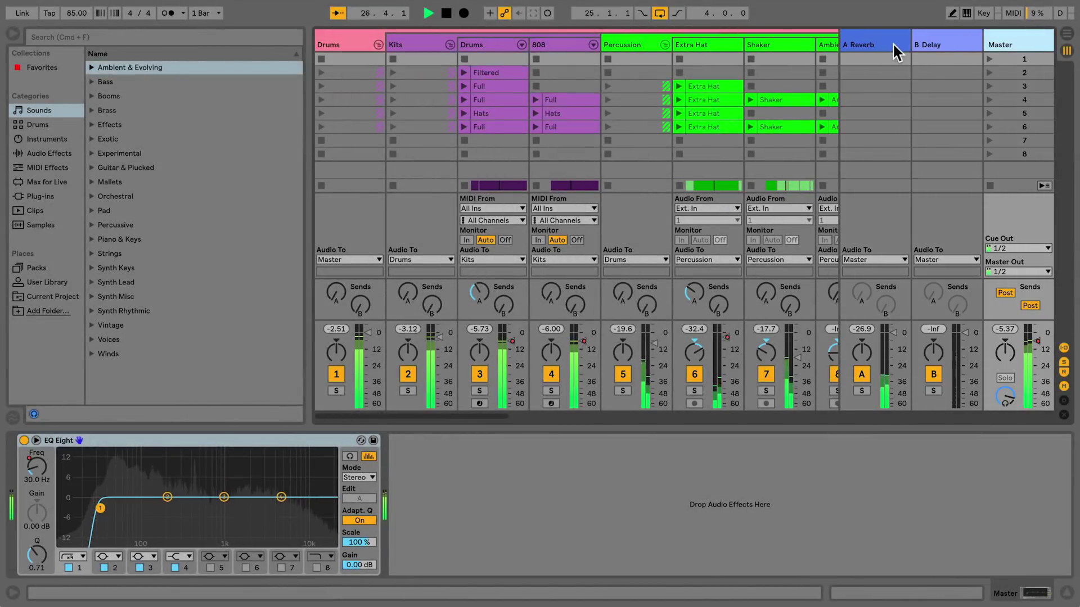
Show the 808 track's Kit-808 Classic rack, briefly hiding and restoring the device panel
{"action": "left_click", "coordinate": [557, 41]}
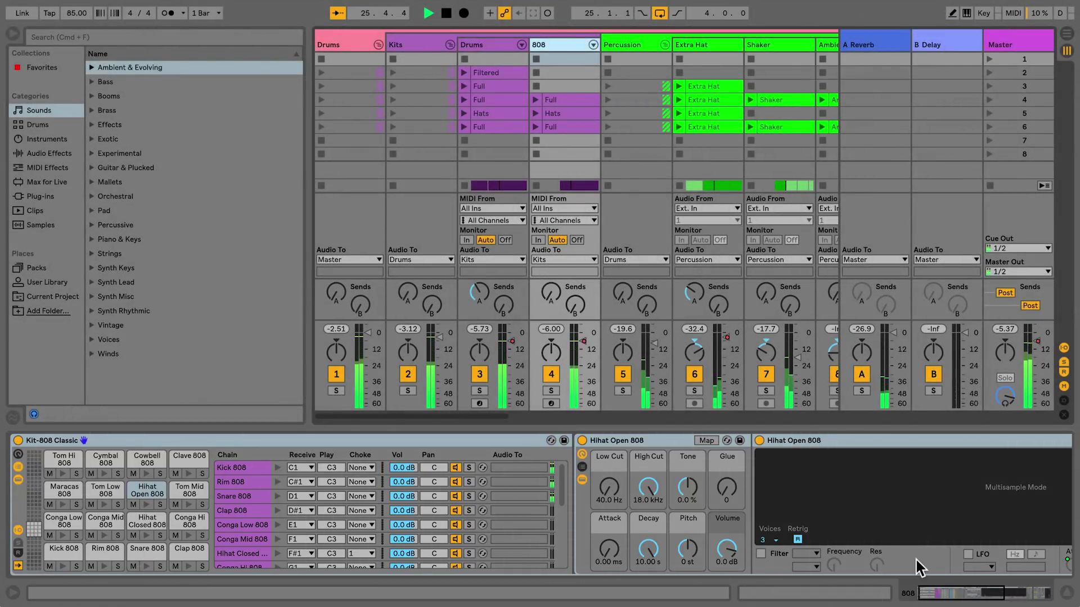
{"action": "left_click", "coordinate": [1068, 593]}
{"action": "left_click", "coordinate": [1068, 594]}
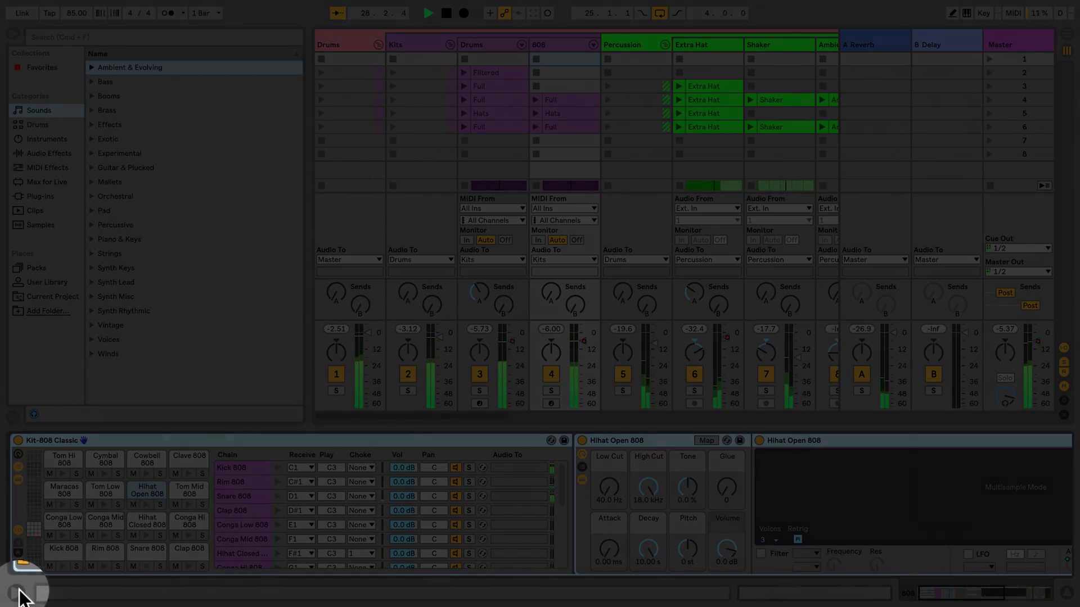
Open and close the Info View help panel, then switch to Arrangement View
{"action": "left_click", "coordinate": [19, 590]}
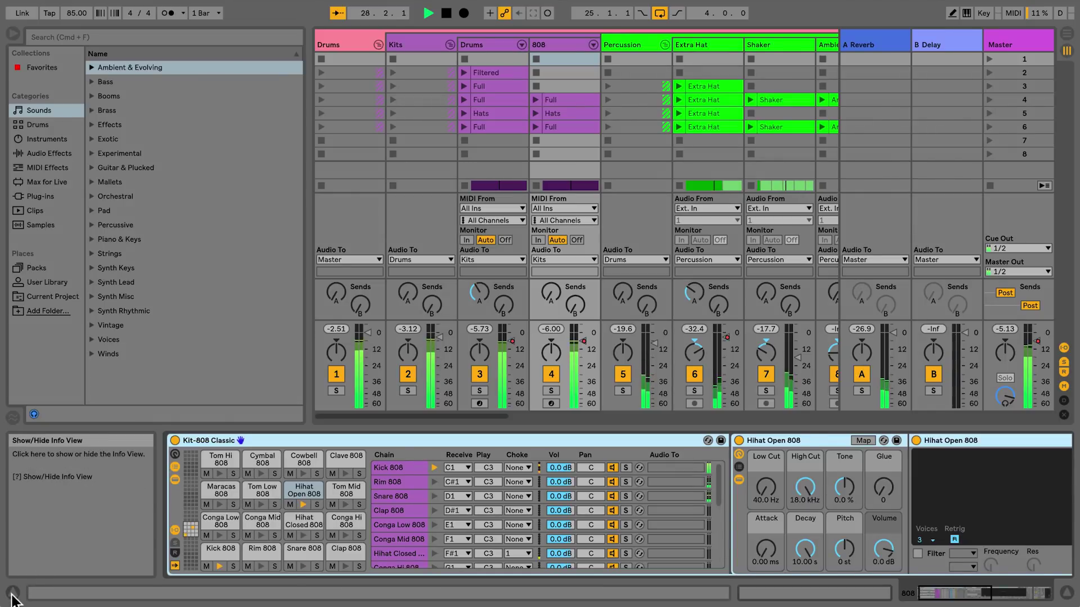
{"action": "left_click", "coordinate": [12, 594]}
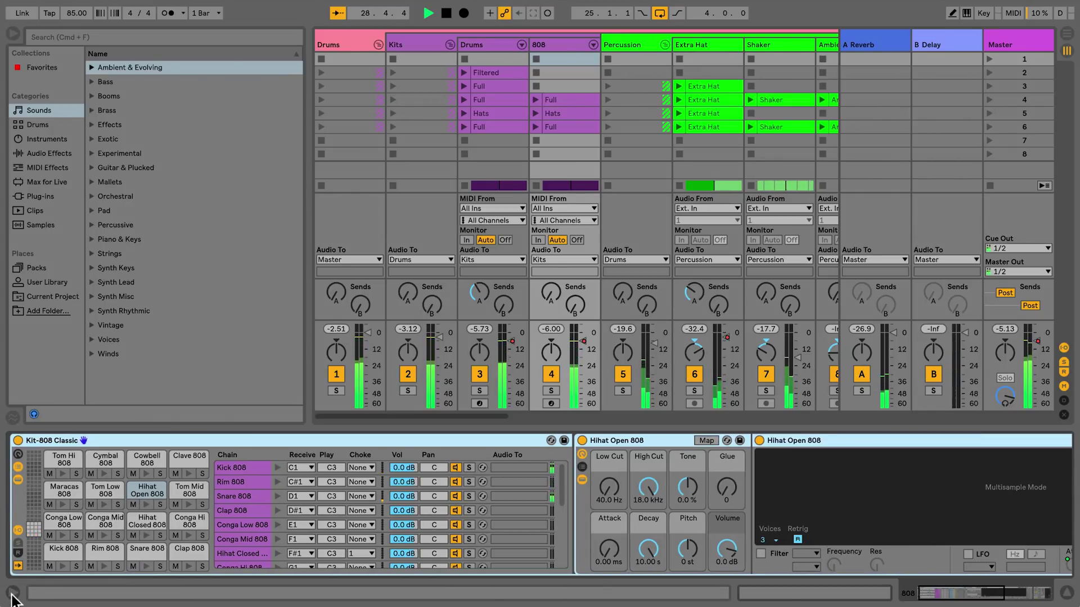
{"action": "key", "text": "Tab"}
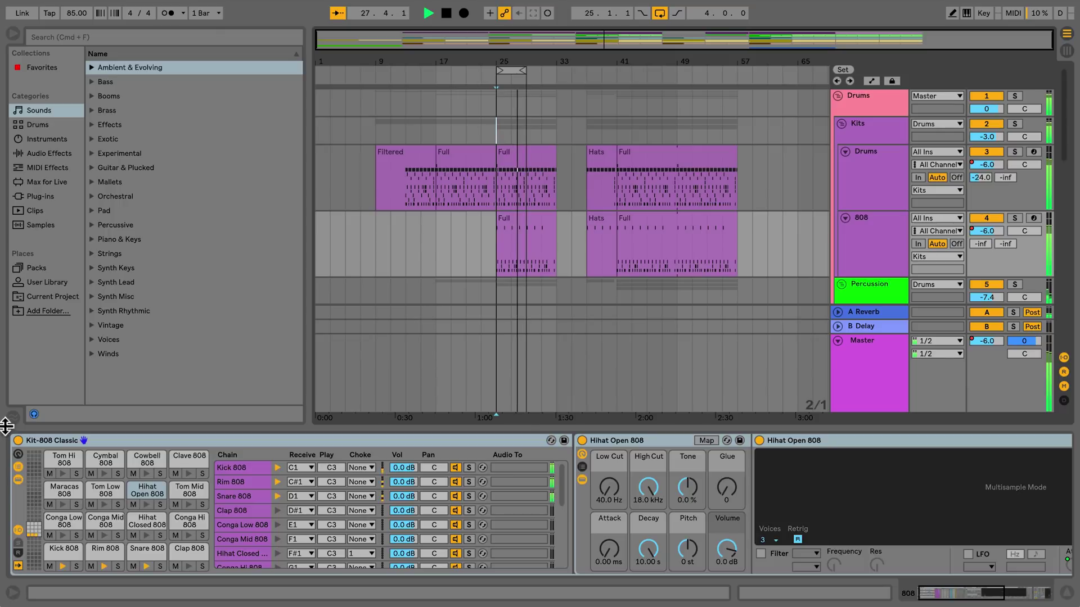
{"action": "left_click", "coordinate": [13, 34]}
{"action": "left_click", "coordinate": [15, 36]}
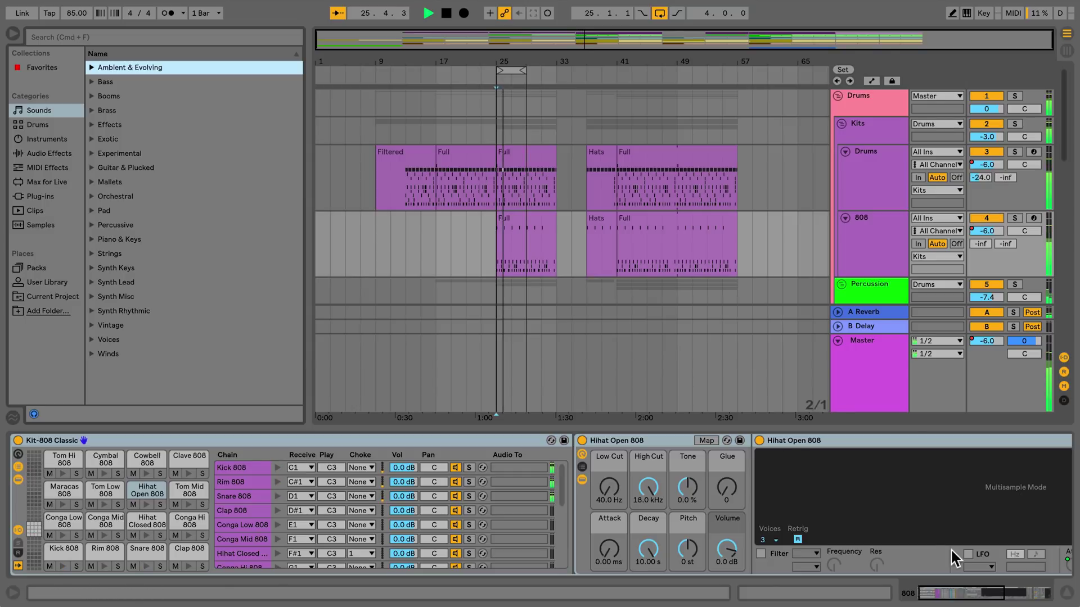
{"action": "left_click", "coordinate": [1068, 594]}
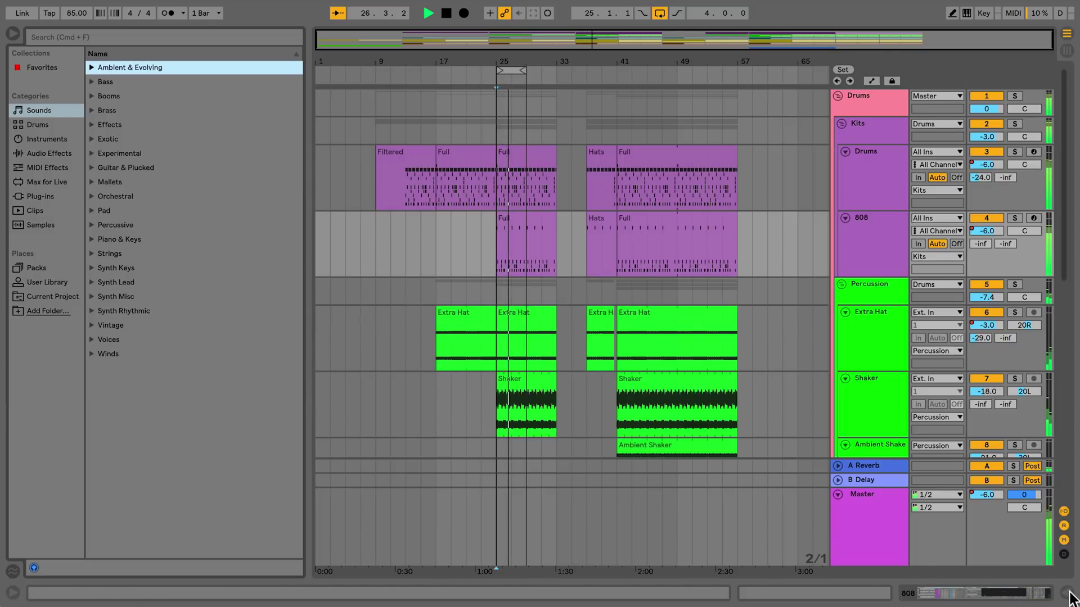
{"action": "left_click", "coordinate": [1067, 593]}
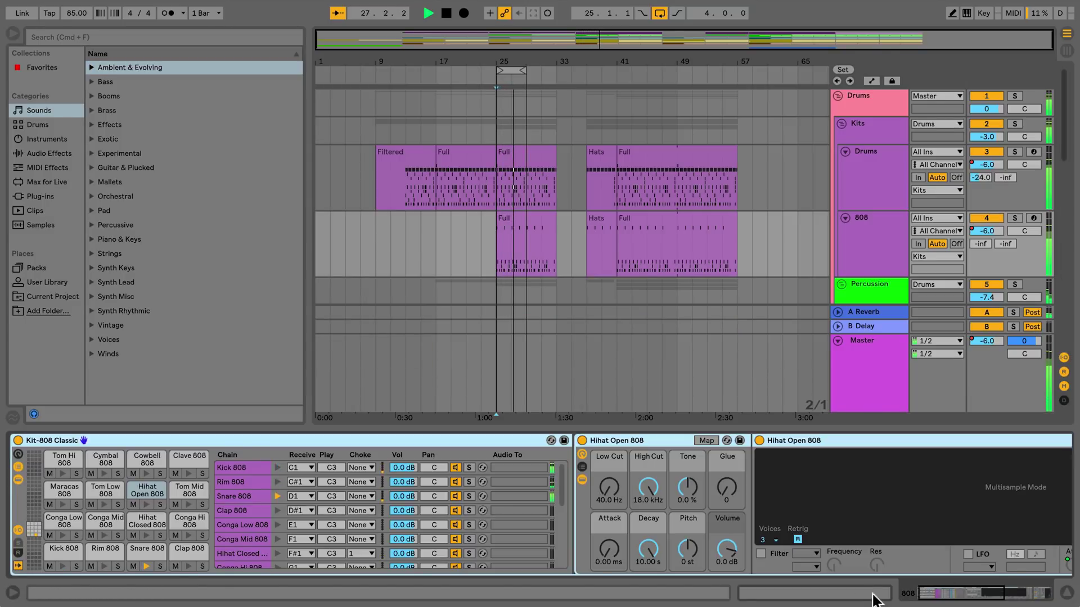
{"action": "left_click", "coordinate": [13, 593]}
{"action": "left_click", "coordinate": [15, 592]}
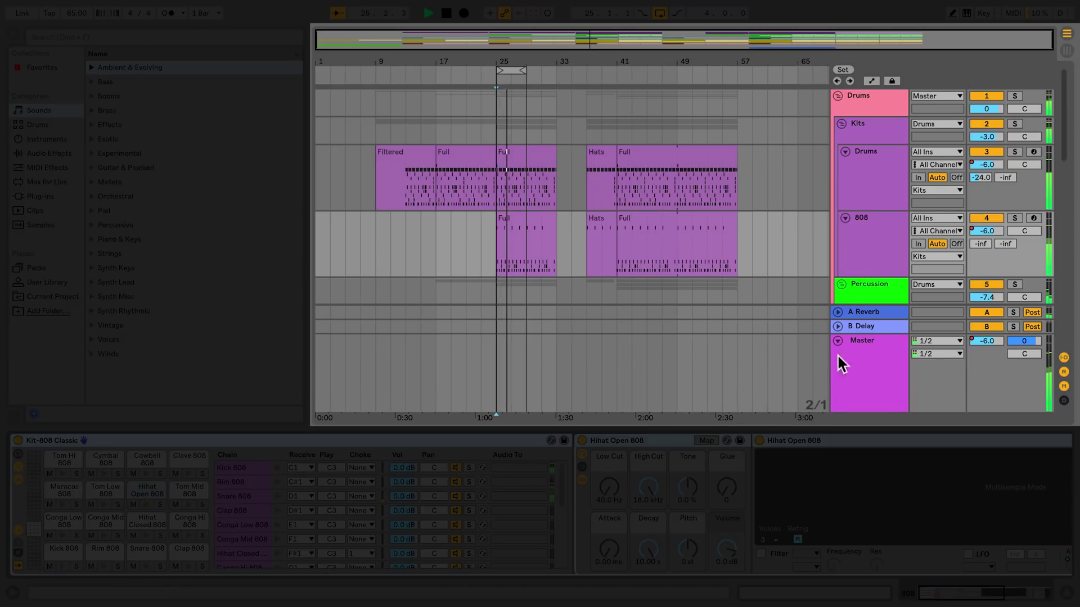
In Arrangement View, show the Drums, Kits, Drums, 808, Percussion and A Reverb device chains
{"action": "left_click", "coordinate": [856, 99]}
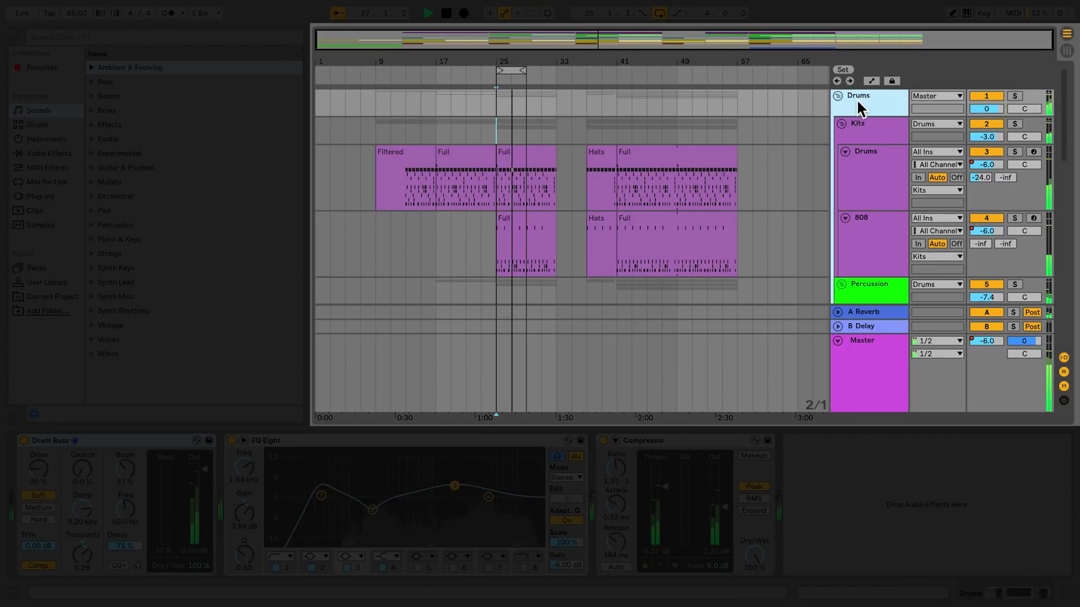
{"action": "left_click", "coordinate": [862, 137]}
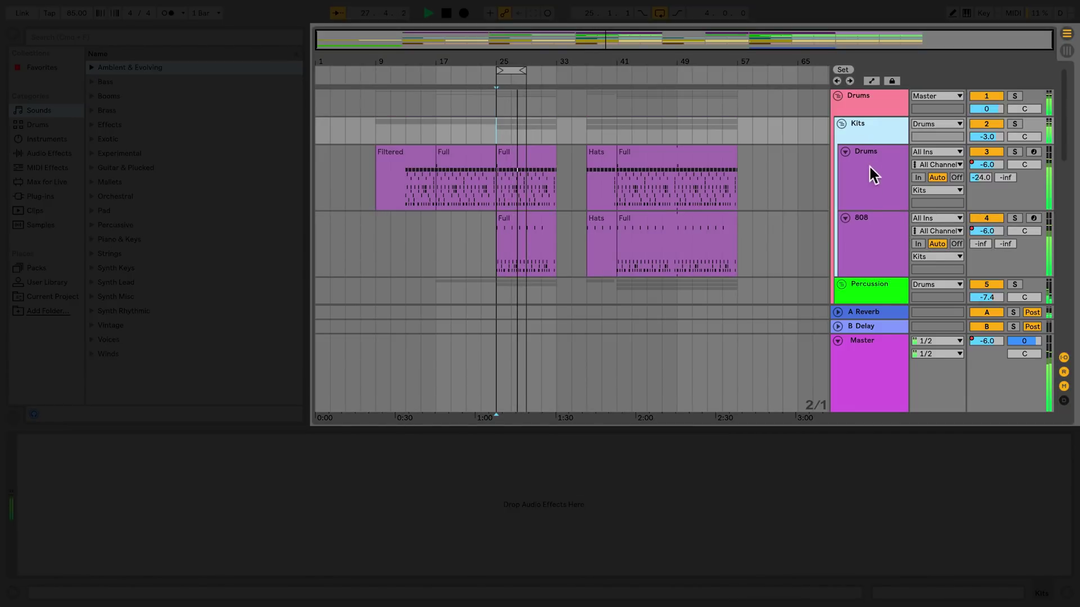
{"action": "left_click", "coordinate": [872, 195]}
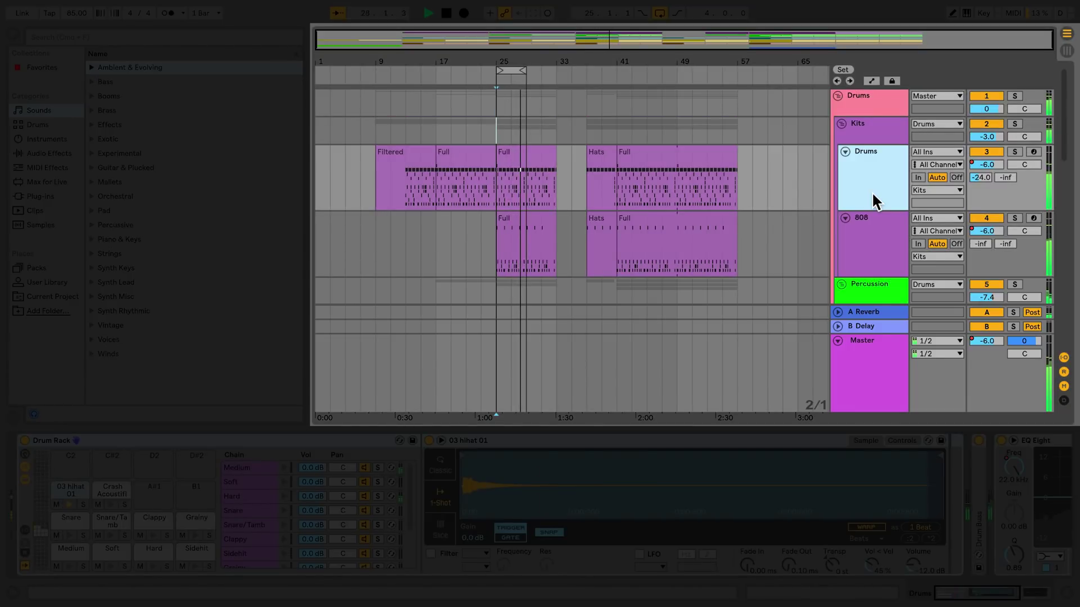
{"action": "left_click", "coordinate": [878, 261]}
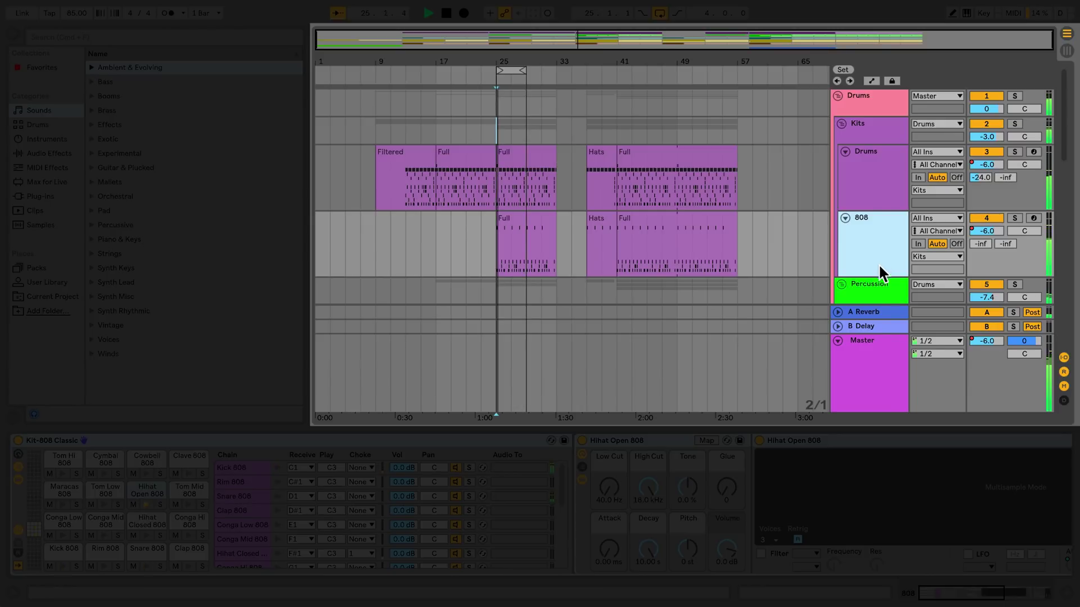
{"action": "left_click", "coordinate": [879, 284]}
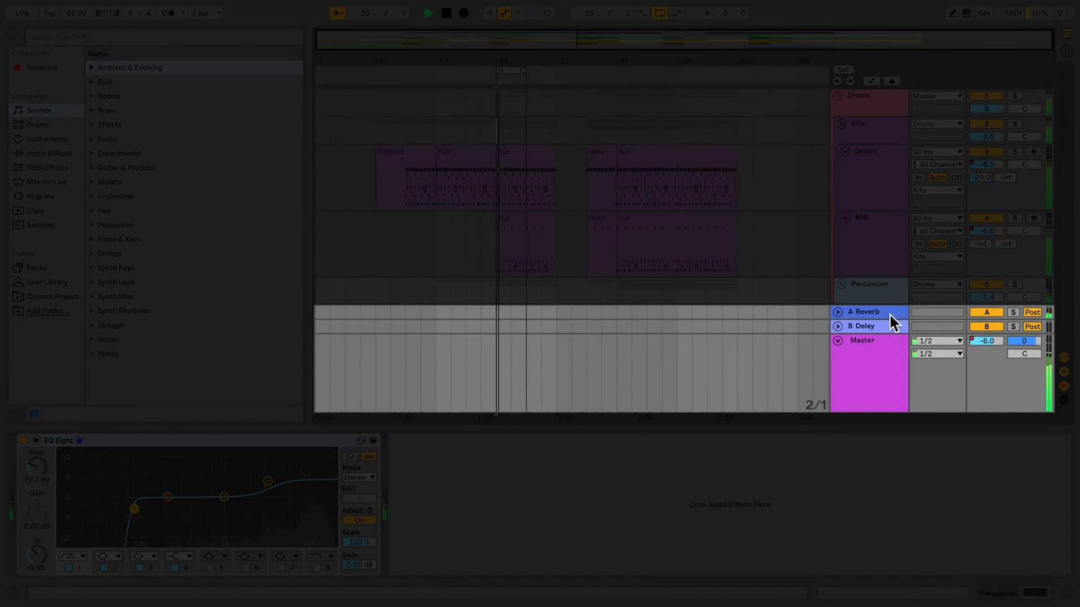
{"action": "left_click", "coordinate": [888, 312]}
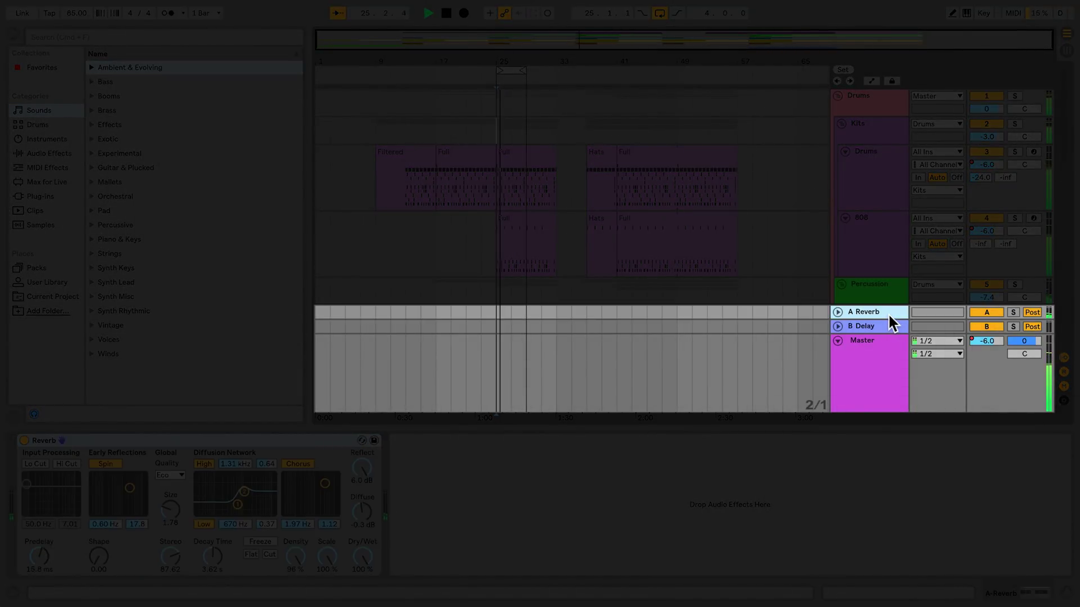
View the B Delay return's Delay, then the Master track's EQ Eight with its 30 Hz low cut
{"action": "left_click", "coordinate": [889, 326]}
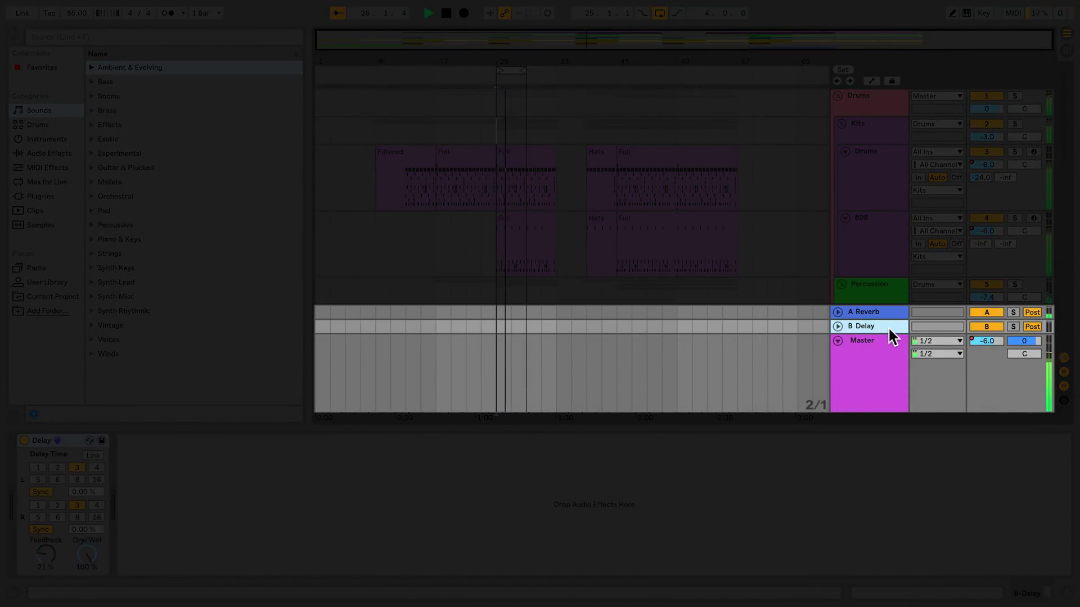
{"action": "left_click", "coordinate": [891, 353]}
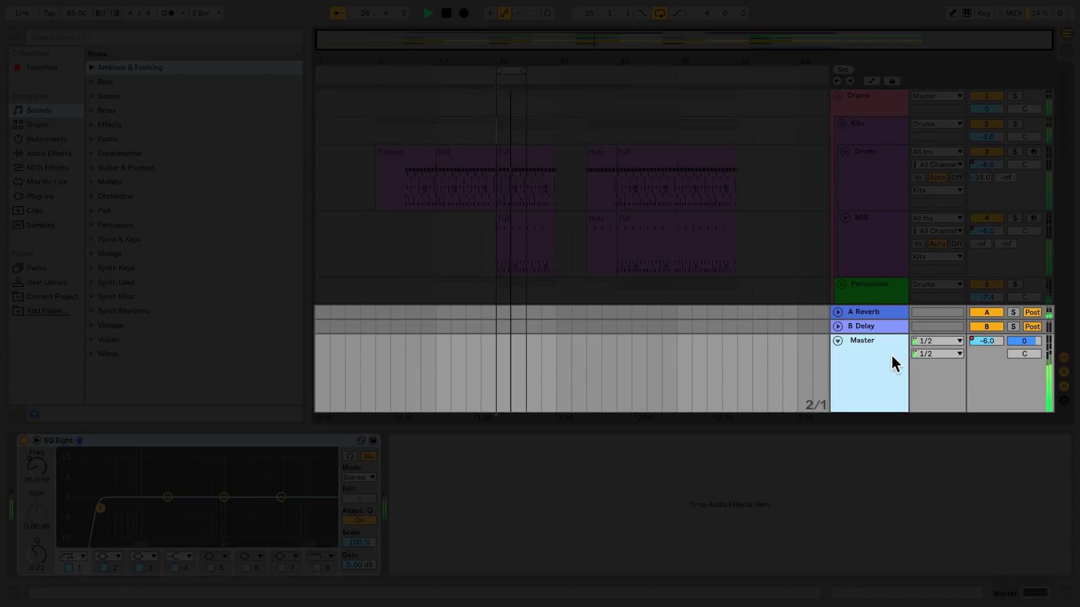